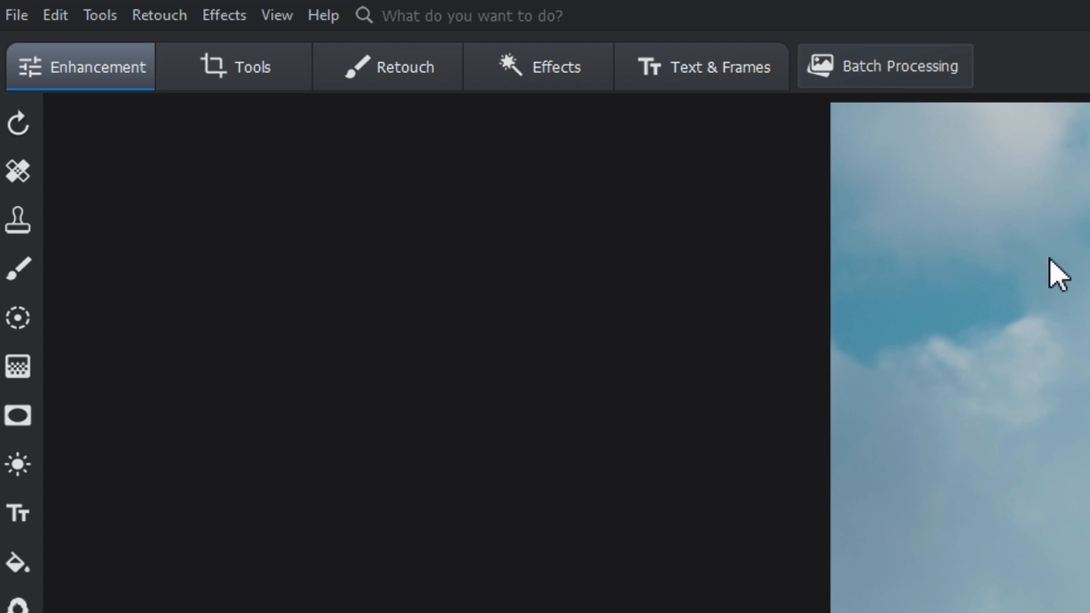
- Start Change Background and mark the jumping man with the Object brush along his raised arm, head, torso and legs
left_click(222, 72)
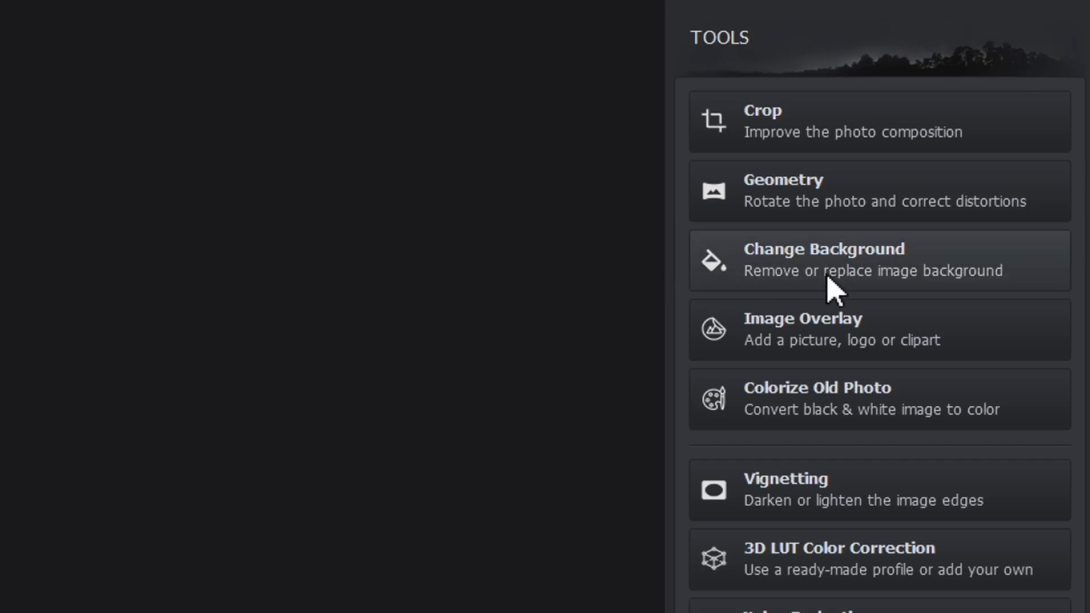
left_click(827, 278)
left_click(732, 179)
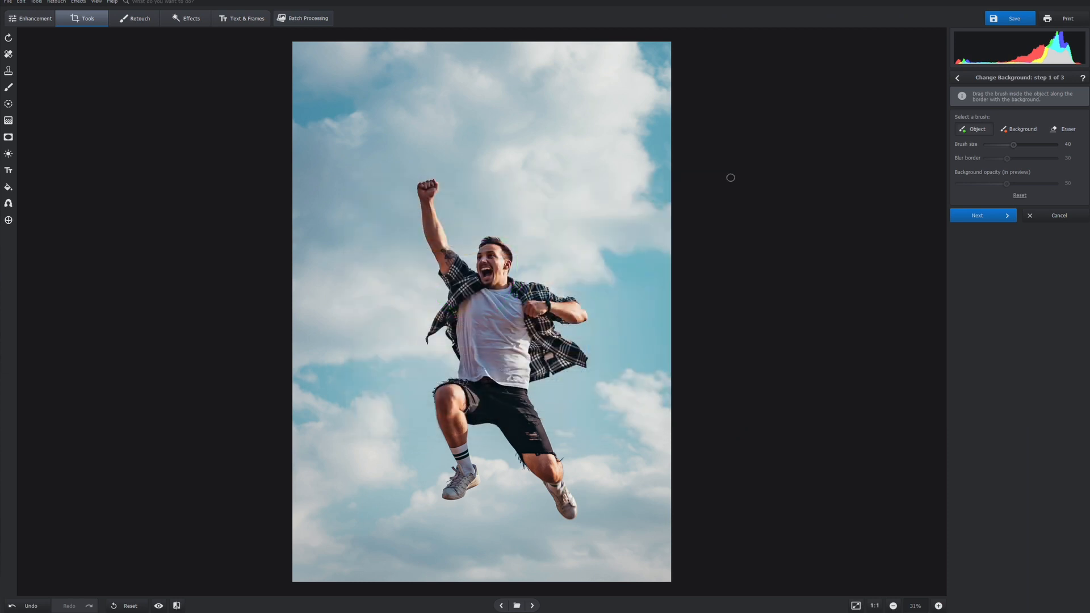
left_click(938, 605)
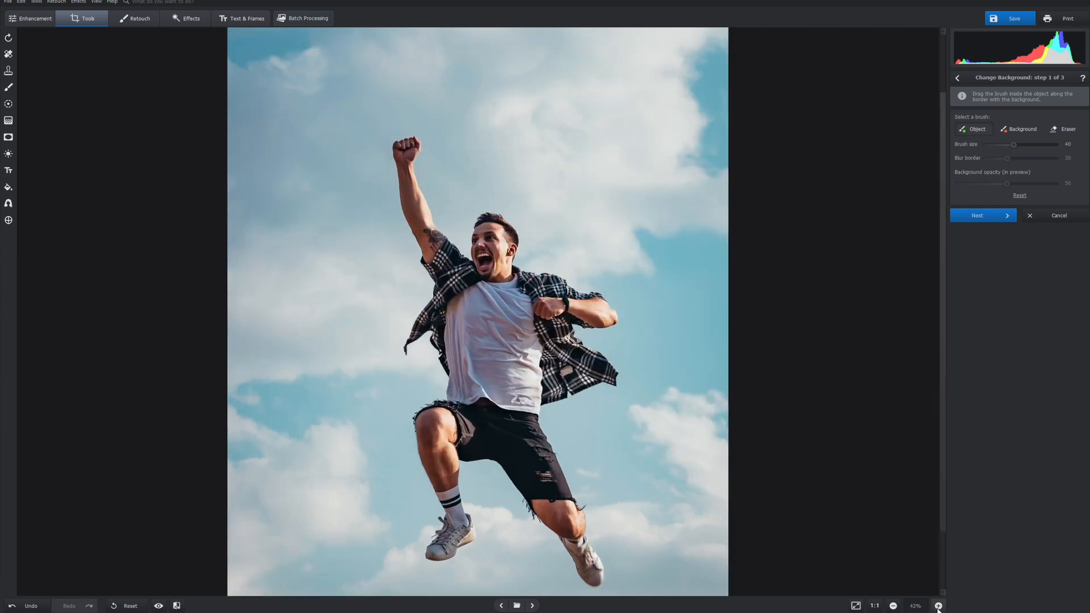
left_click(939, 606)
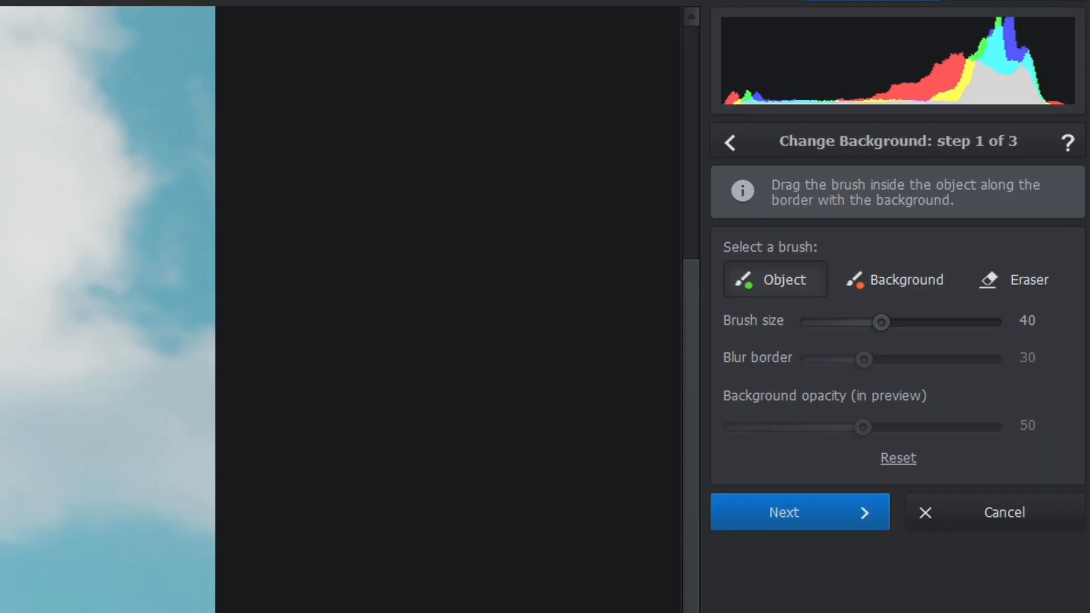
scroll(108, 306, "down", 3)
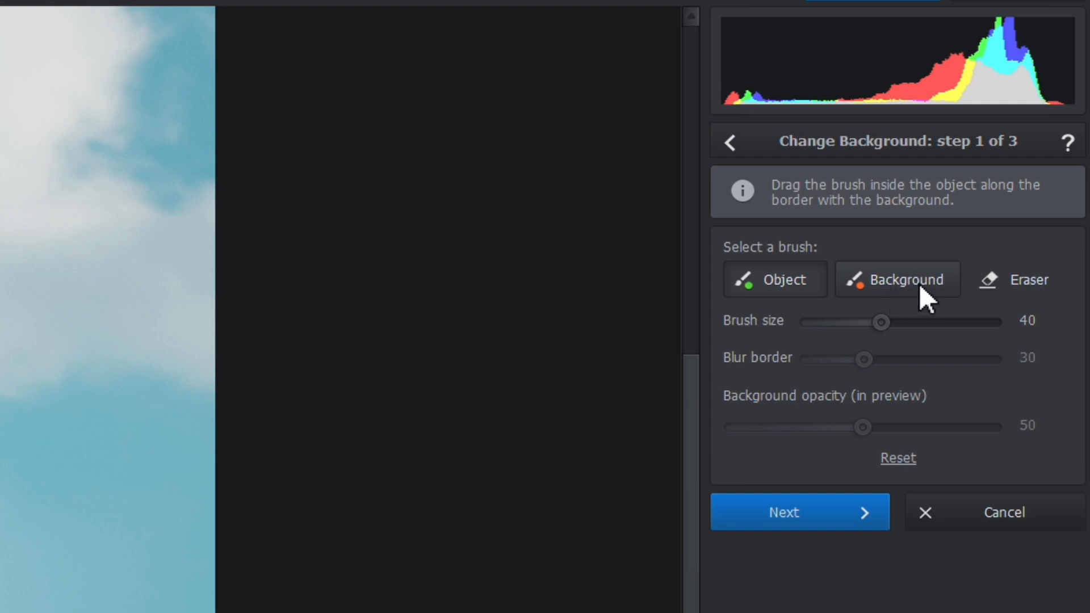
left_click(785, 293)
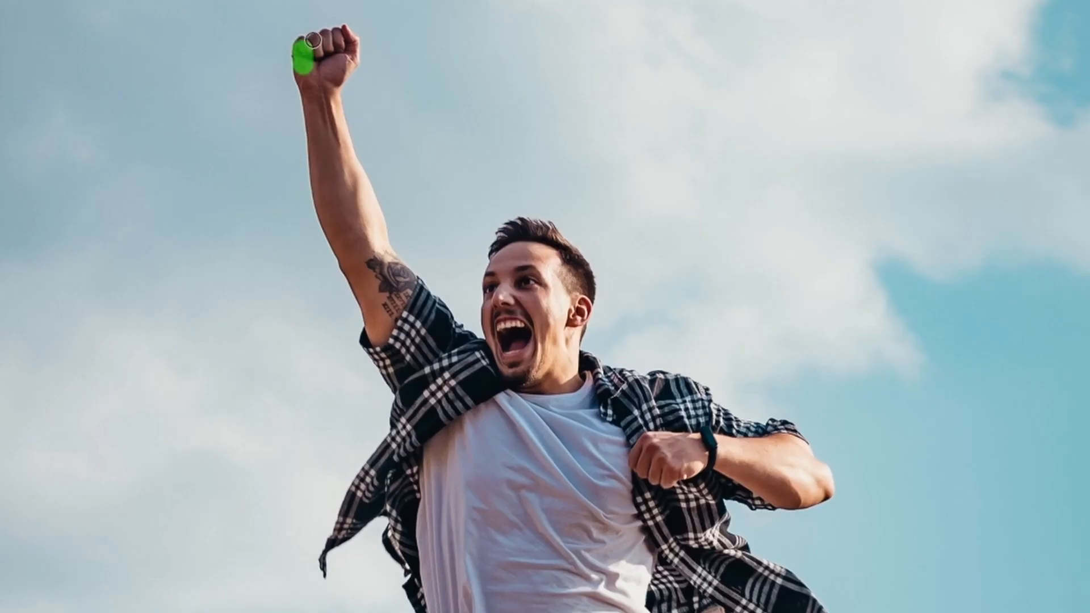
mouse_move(317, 48)
left_mouse_down()
mouse_move(338, 44)
mouse_move(349, 57)
mouse_move(334, 96)
mouse_move(341, 80)
left_mouse_up()
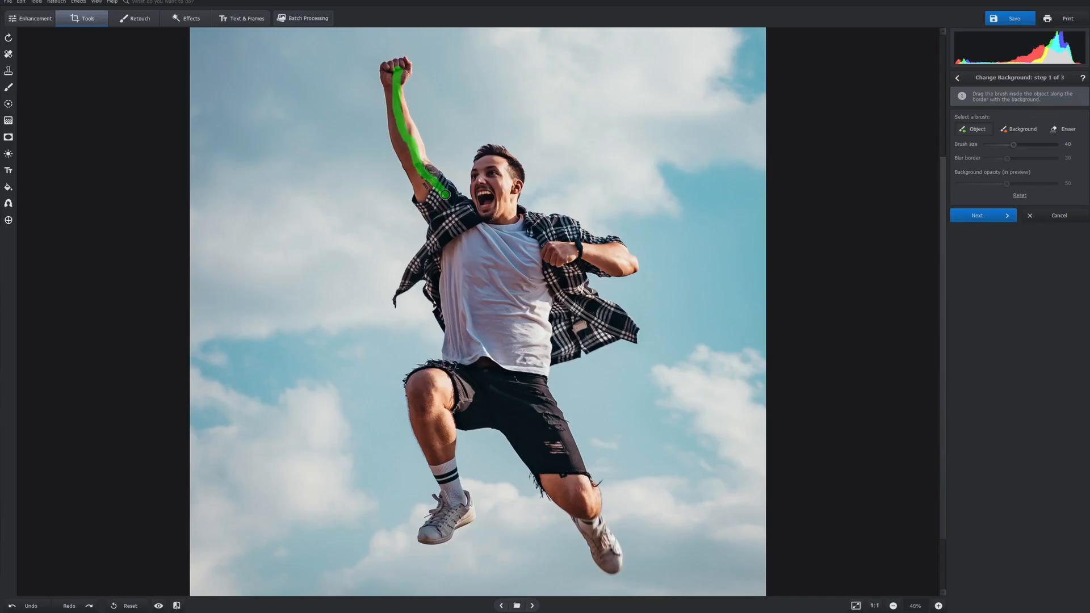
mouse_move(432, 196)
left_mouse_down()
mouse_move(484, 218)
mouse_move(478, 190)
mouse_move(506, 188)
mouse_move(531, 220)
mouse_move(615, 258)
mouse_move(569, 279)
mouse_move(546, 415)
mouse_move(612, 557)
left_mouse_up()
mouse_move(443, 228)
left_mouse_down()
mouse_move(426, 265)
mouse_move(456, 369)
mouse_move(436, 407)
mouse_move(446, 524)
left_mouse_up()
mouse_move(461, 413)
left_mouse_down()
mouse_move(565, 479)
mouse_move(578, 518)
left_mouse_up()
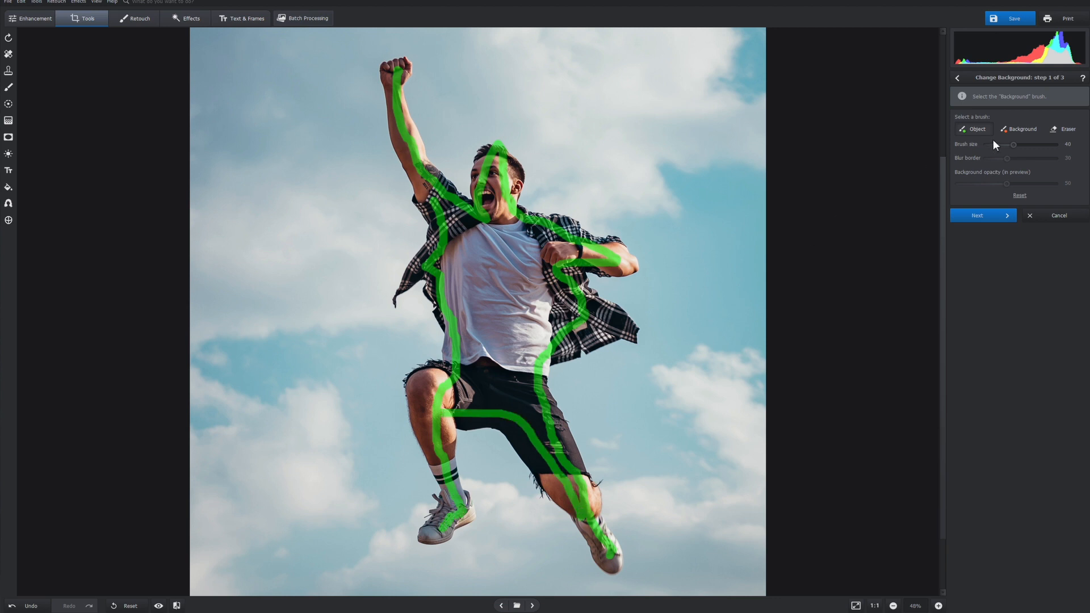
- Mark the sky with the Background brush in one stroke around the man, from beside his raised fist to near his lower foot
left_click(1020, 135)
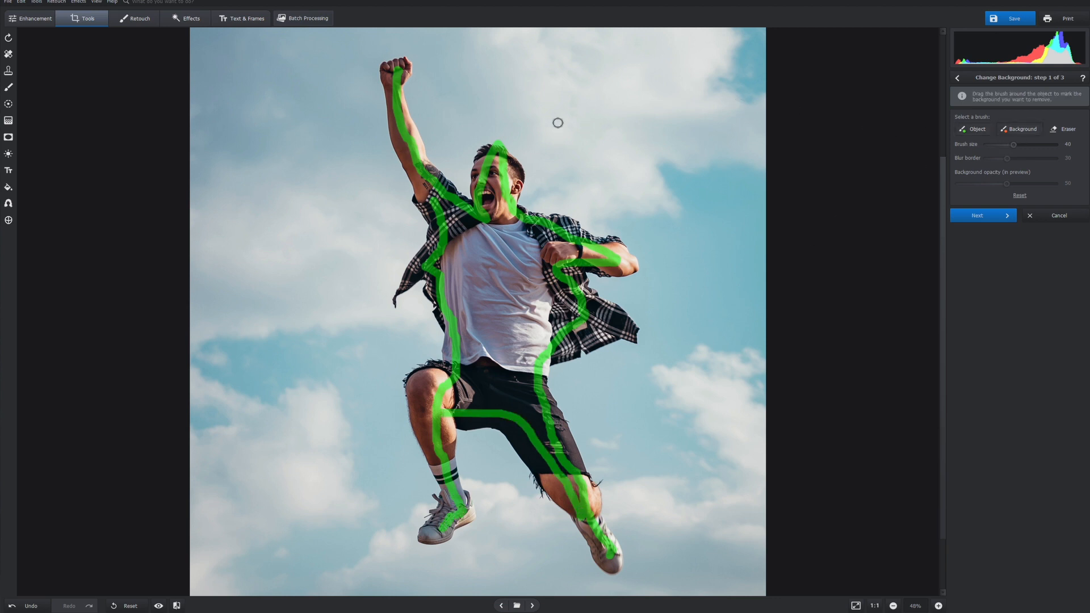
mouse_move(447, 67)
left_mouse_down()
mouse_move(451, 118)
mouse_move(524, 130)
mouse_move(653, 240)
mouse_move(654, 340)
mouse_move(598, 394)
mouse_move(632, 500)
left_mouse_up()
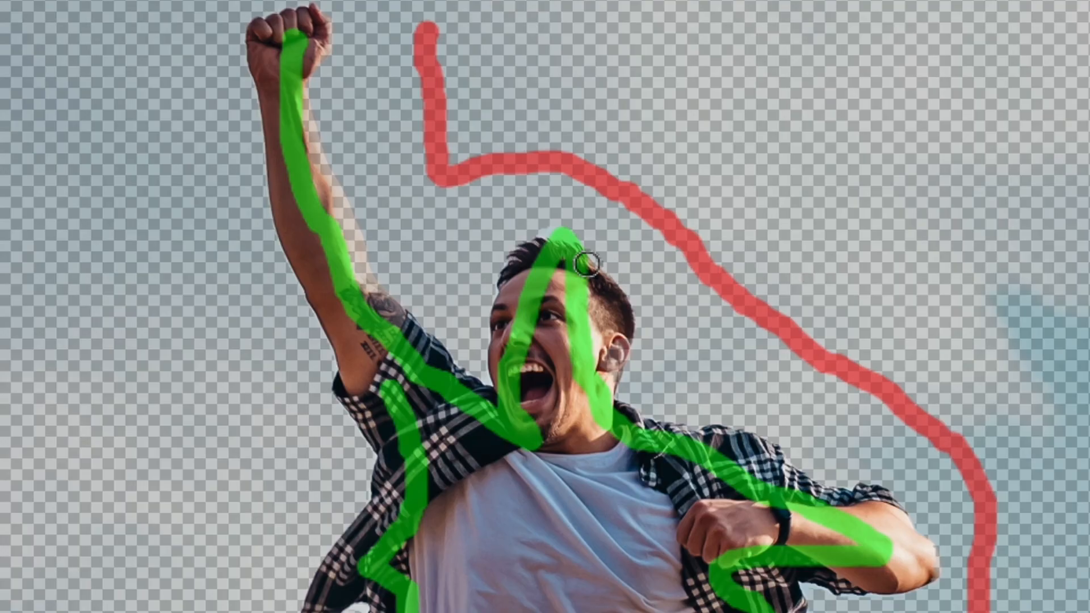
- Erase the object marking that spills over the man's hair and add an Object brush stroke on his raised forearm
left_click_drag(587, 262, 556, 233)
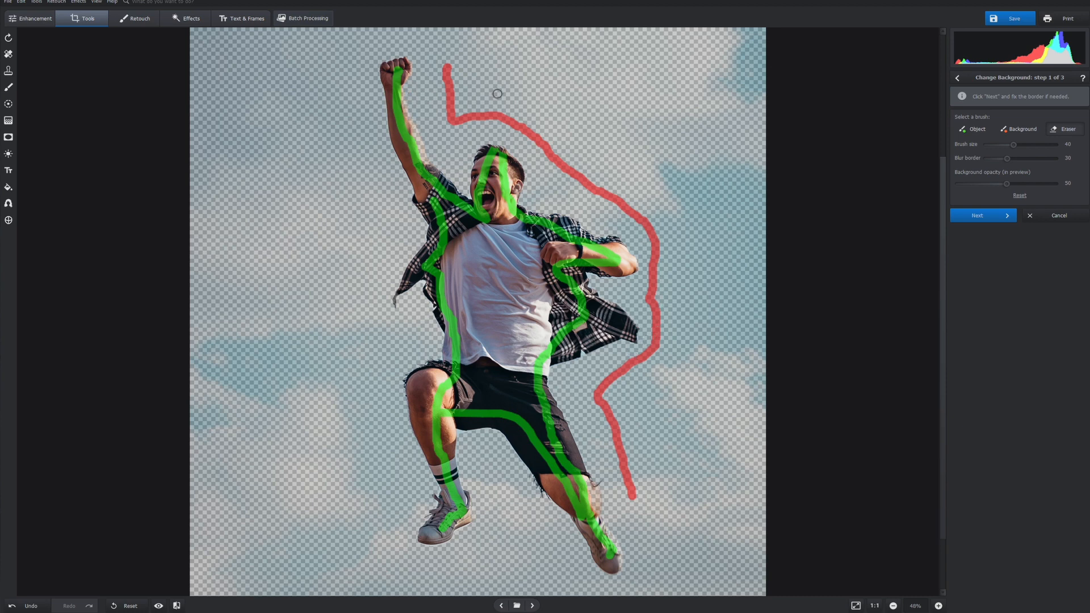
left_click(982, 128)
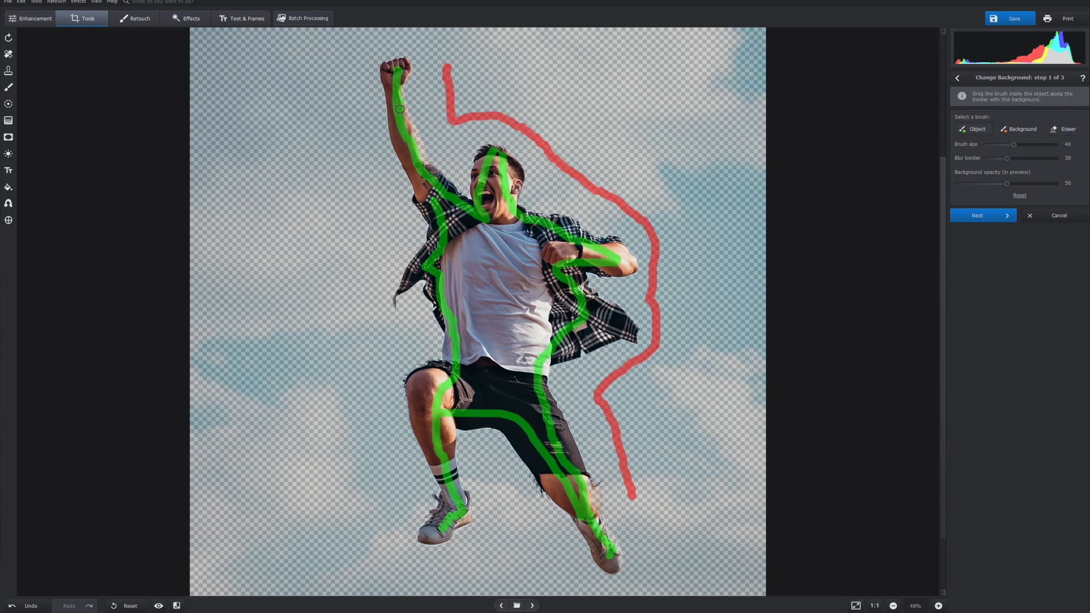
left_click_drag(400, 108, 410, 105)
- Set the border blur of the selection to 32
left_click_drag(1007, 158, 1039, 159)
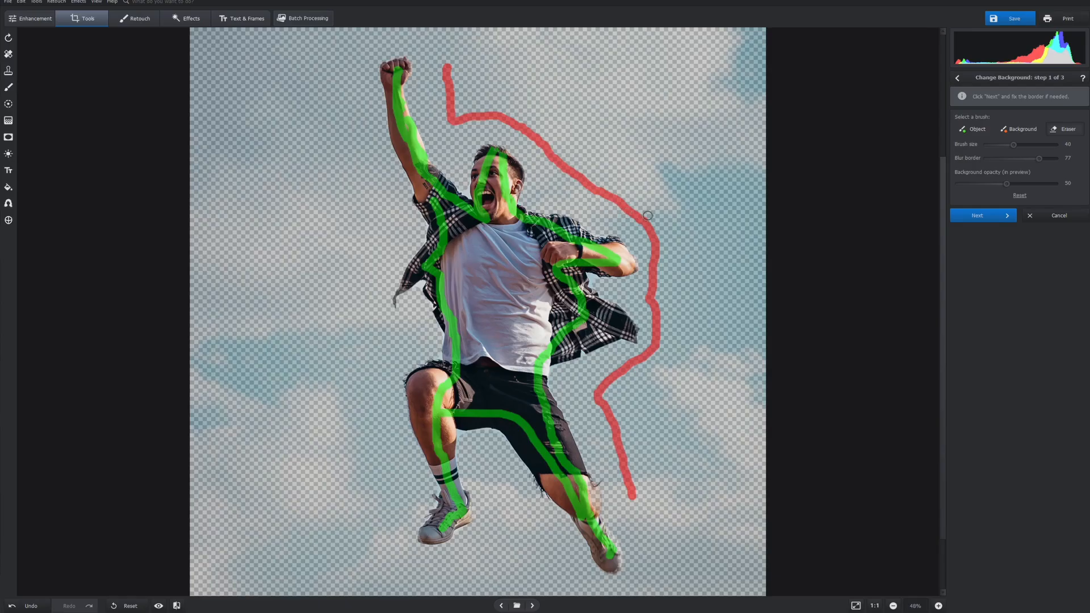
left_click(999, 158)
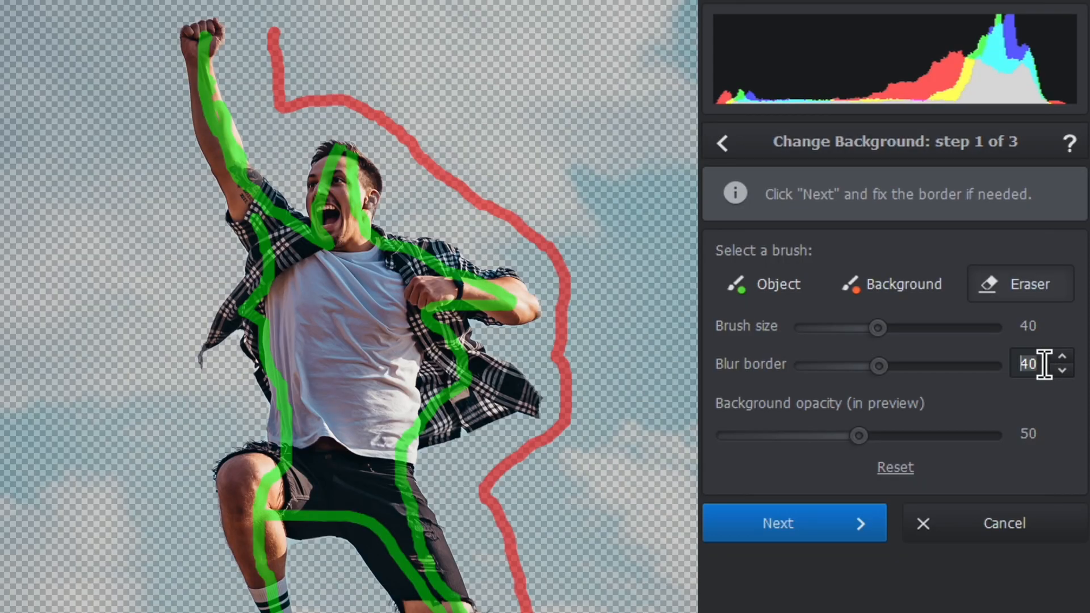
type("32")
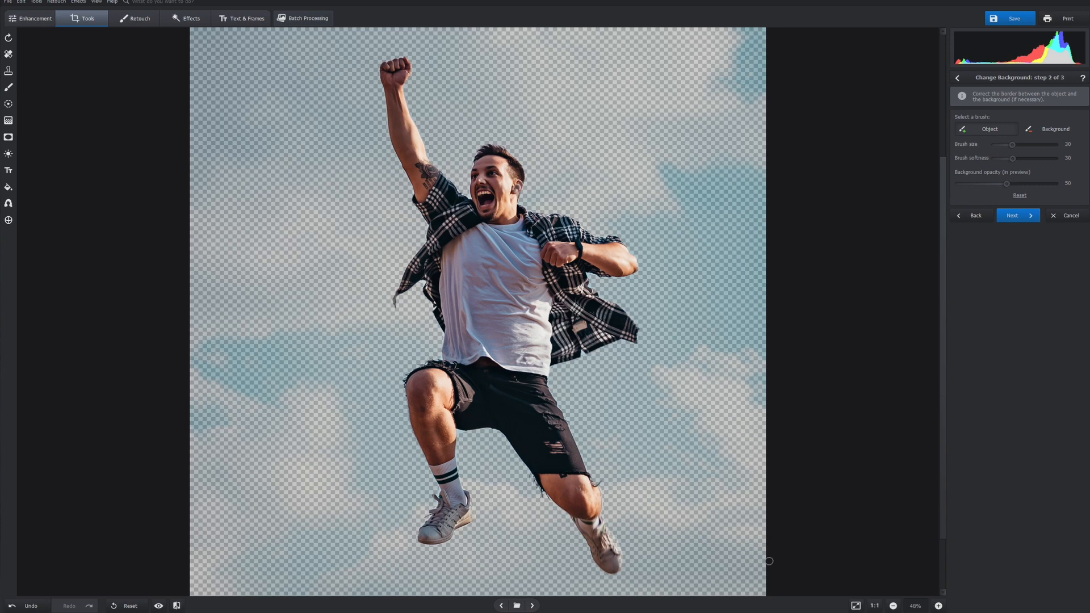
- Set the preview background opacity to 1 and clear leftover sky along the bent leg's inner calf with a size 8 Background brush
left_click(938, 606)
left_click(938, 606)
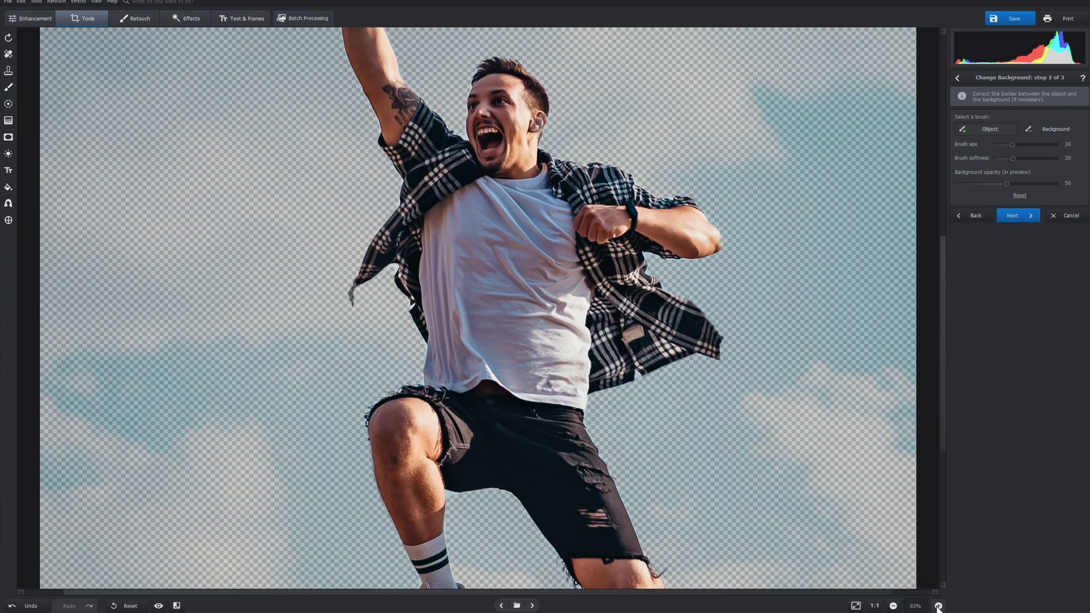
left_click(938, 606)
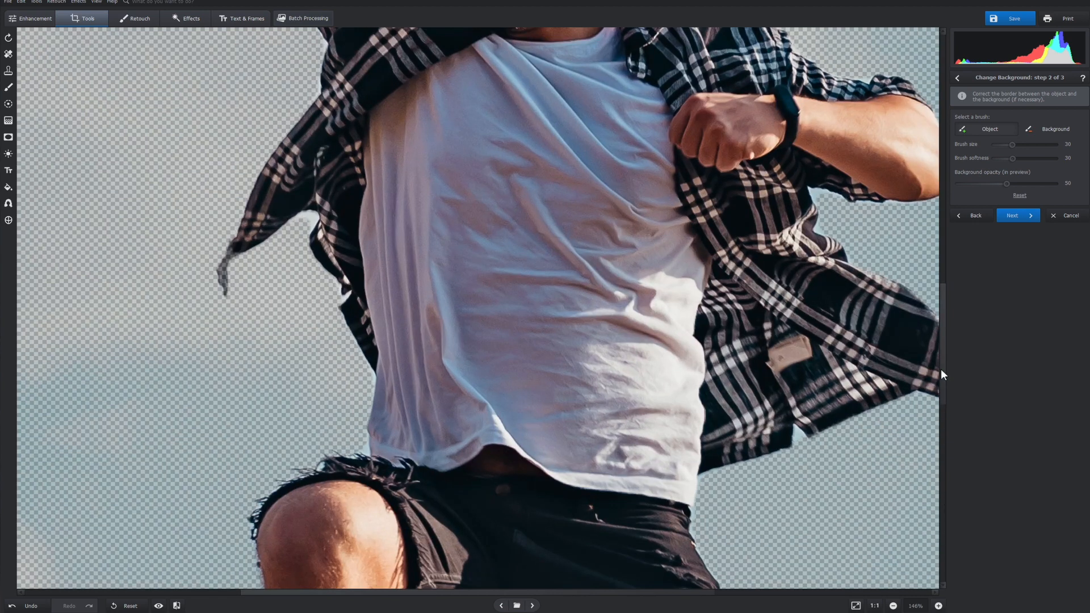
left_click_drag(941, 370, 943, 468)
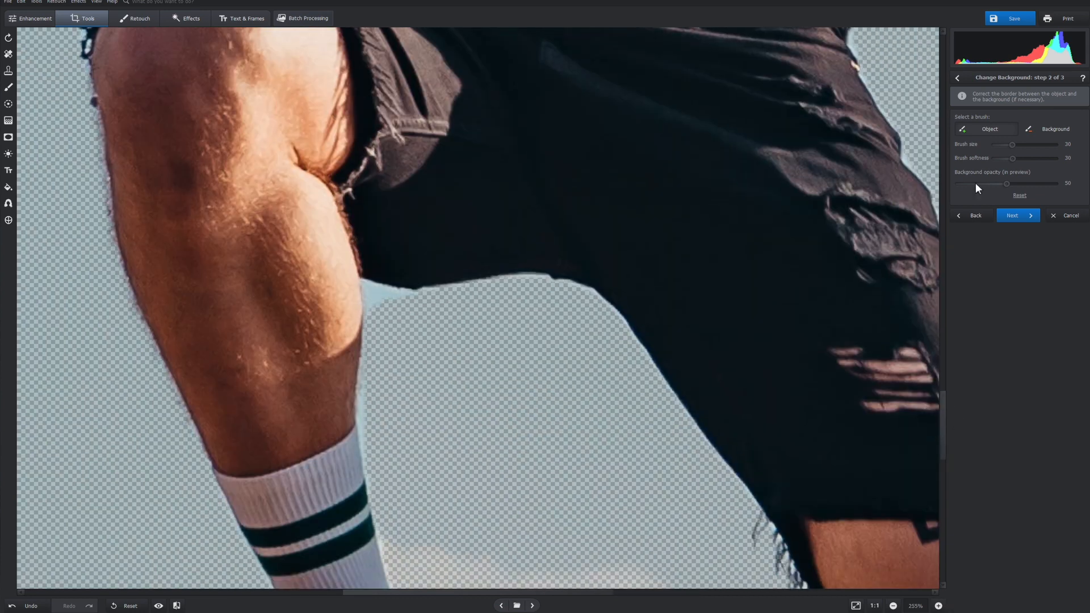
left_click_drag(975, 183, 959, 183)
mouse_move(359, 293)
left_mouse_down()
mouse_move(387, 280)
mouse_move(362, 304)
mouse_move(378, 295)
mouse_move(305, 289)
mouse_move(369, 298)
left_mouse_up()
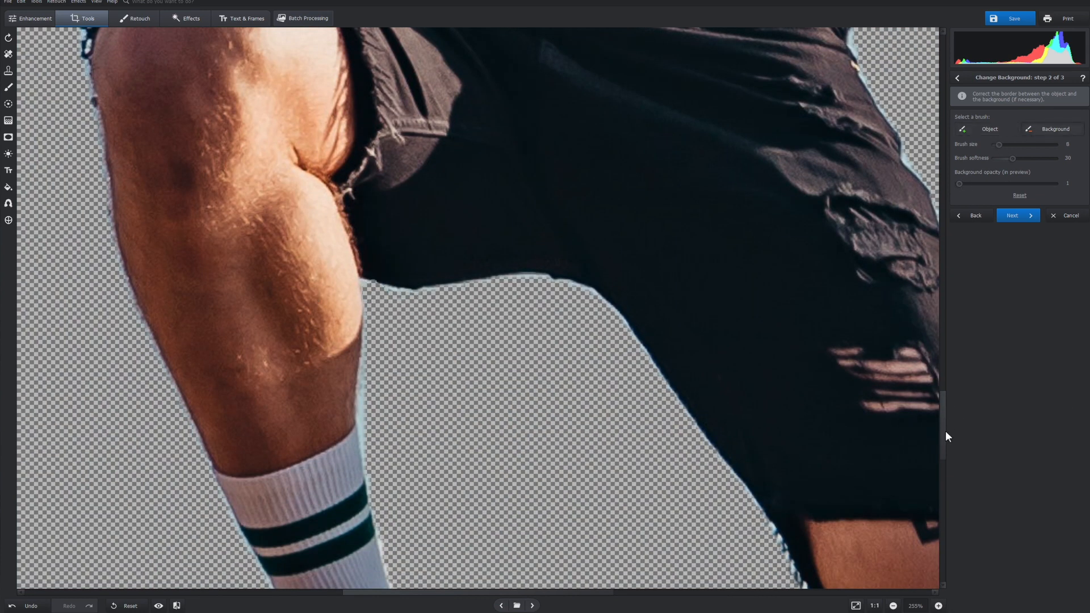
scroll(946, 438, "down", 3)
left_click_drag(365, 213, 365, 187)
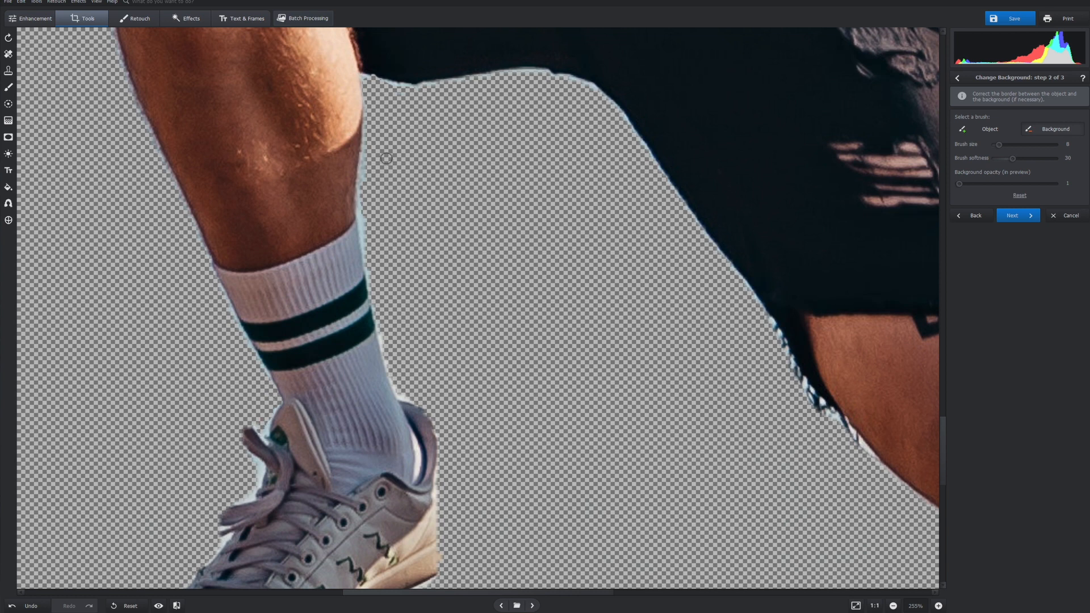
- Switch to the Object brush and set the preview background opacity to 24 for checking the cutout's border
left_click(893, 606)
left_click(989, 130)
left_click_drag(959, 183, 981, 184)
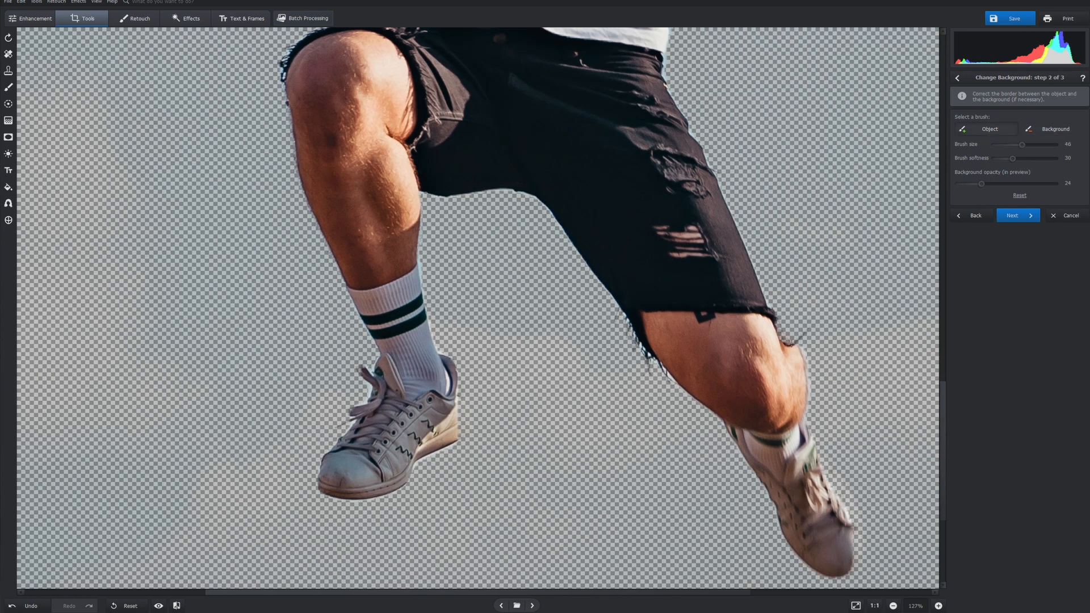
scroll(477, 307, "up", 5)
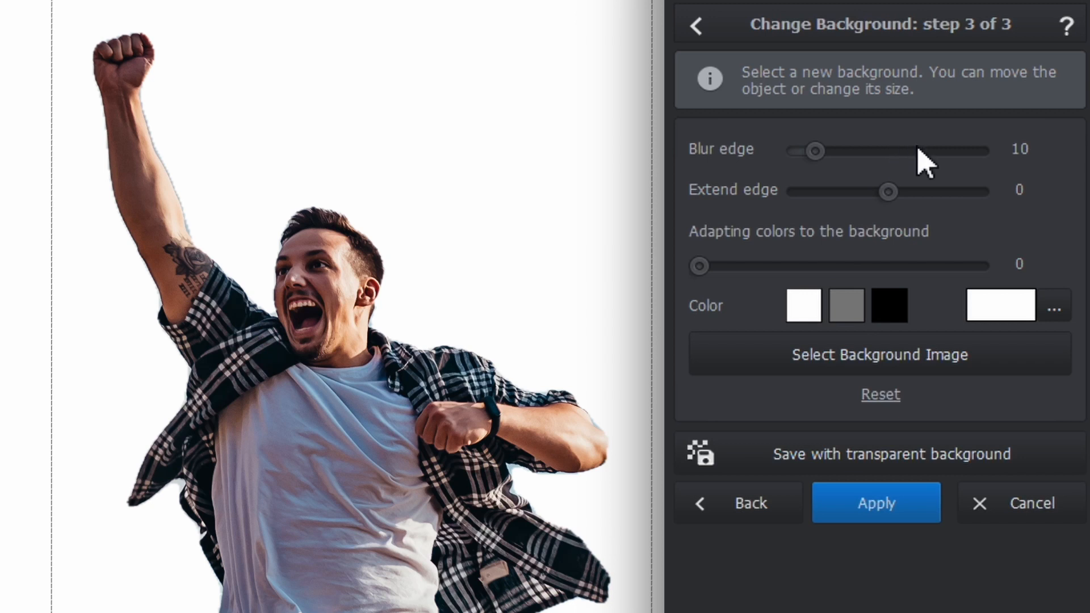
- Set the cutout's edge blur to 19 and its edge extension to -4
left_click(918, 151)
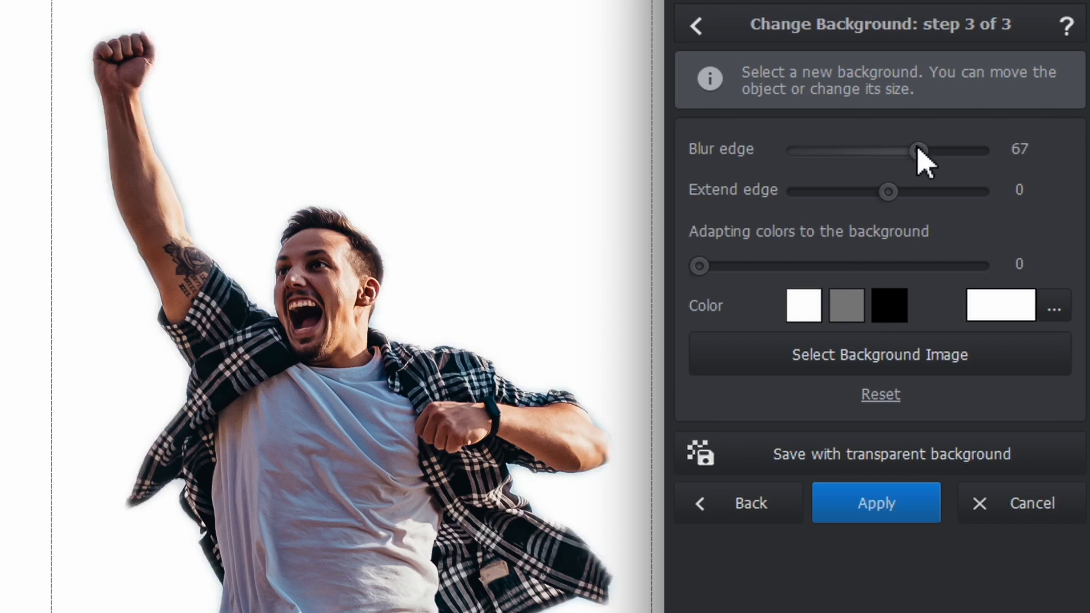
left_click(805, 150)
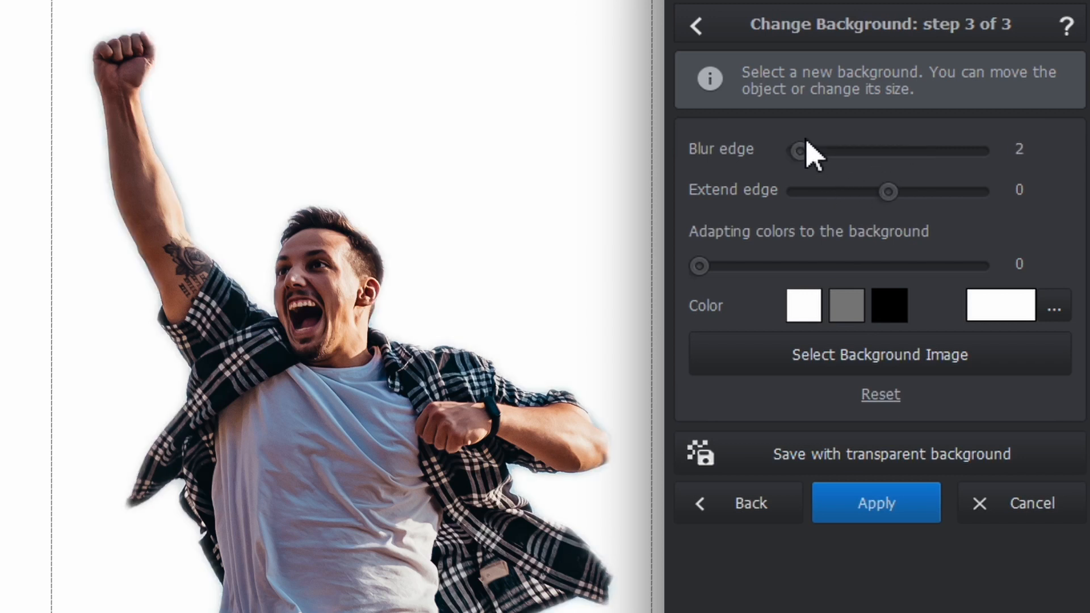
left_click_drag(808, 146, 849, 151)
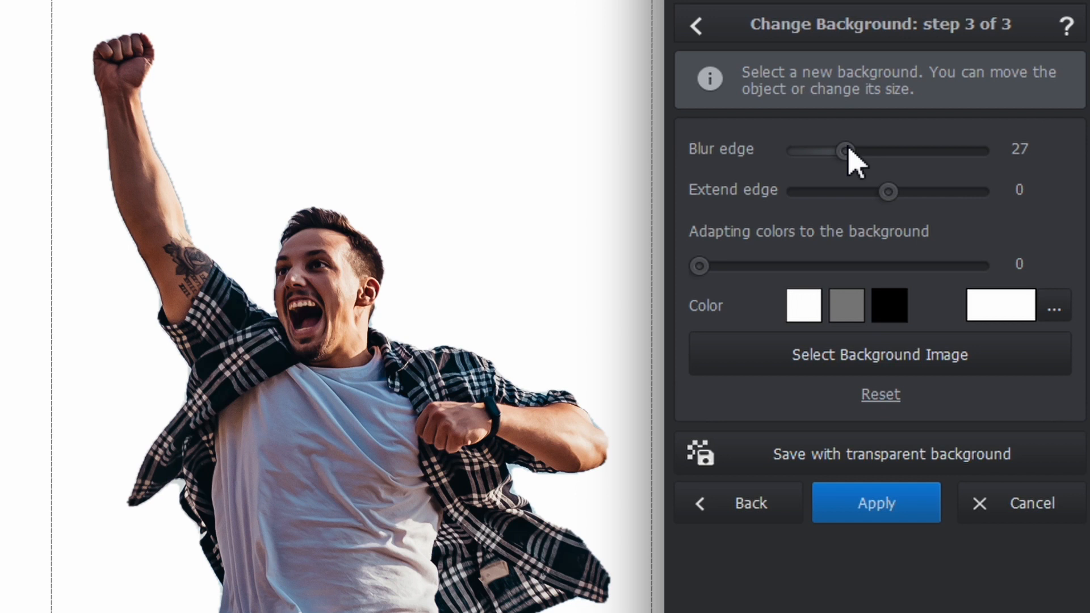
left_click(833, 151)
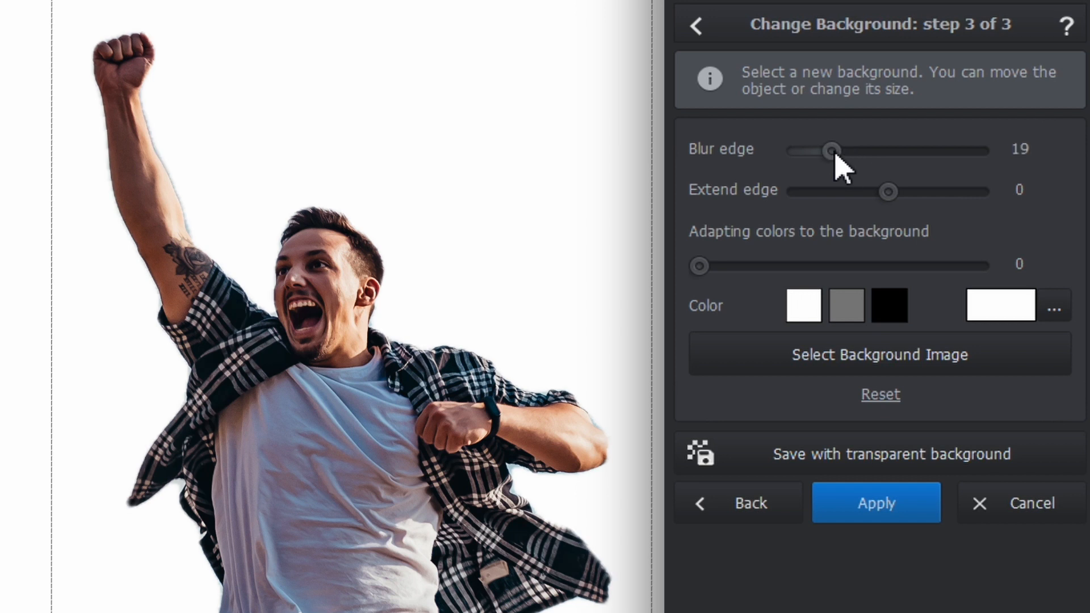
left_click(889, 196)
left_click_drag(888, 196, 963, 172)
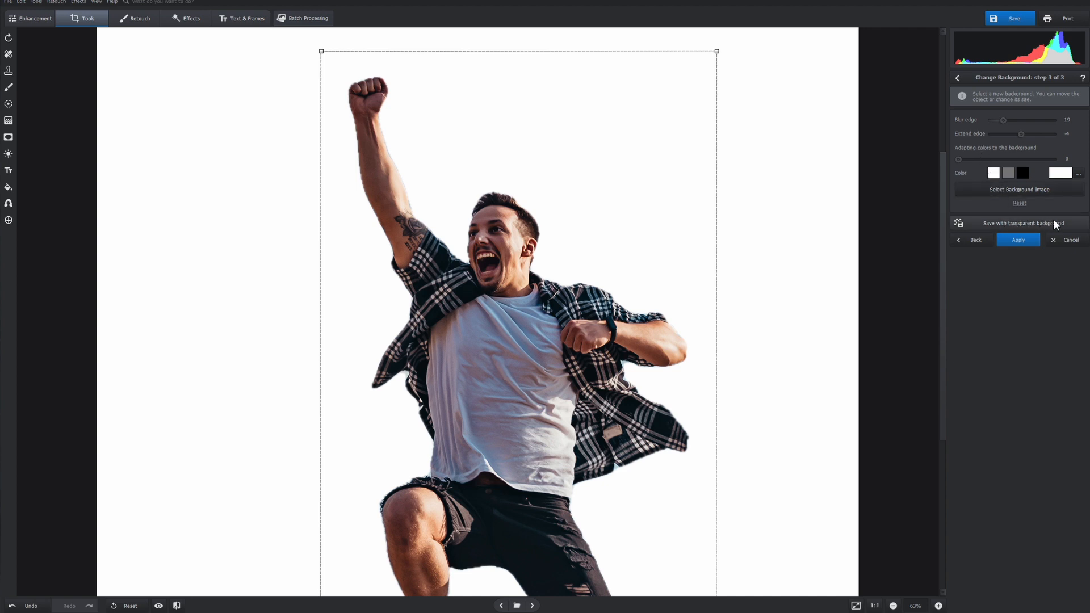
- Try the brick wall from the background image gallery, and replace it with the tropical beach image
left_click(988, 189)
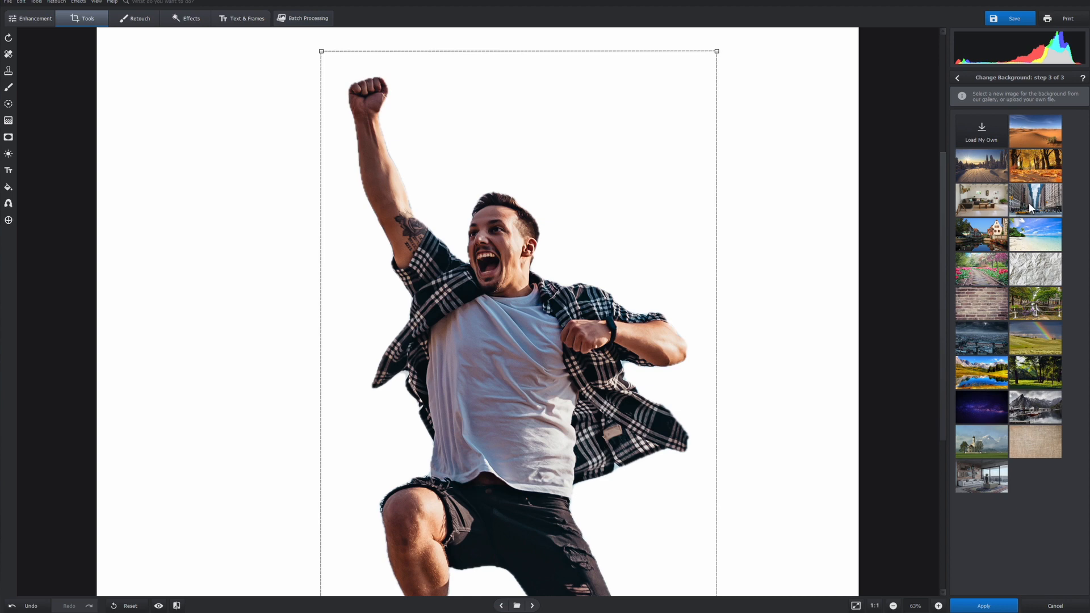
left_click(981, 311)
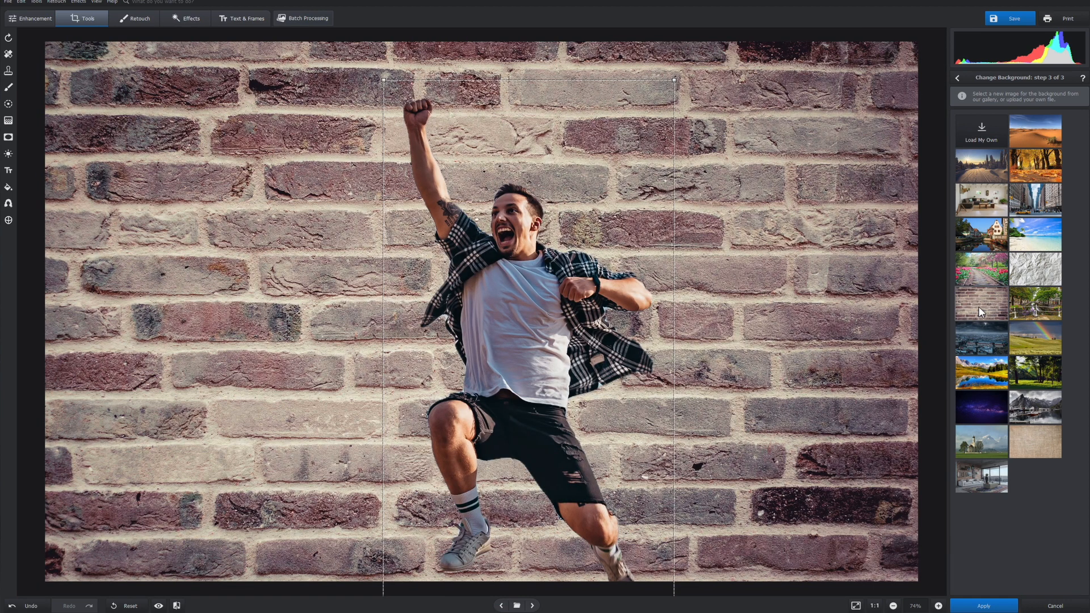
left_click(1035, 234)
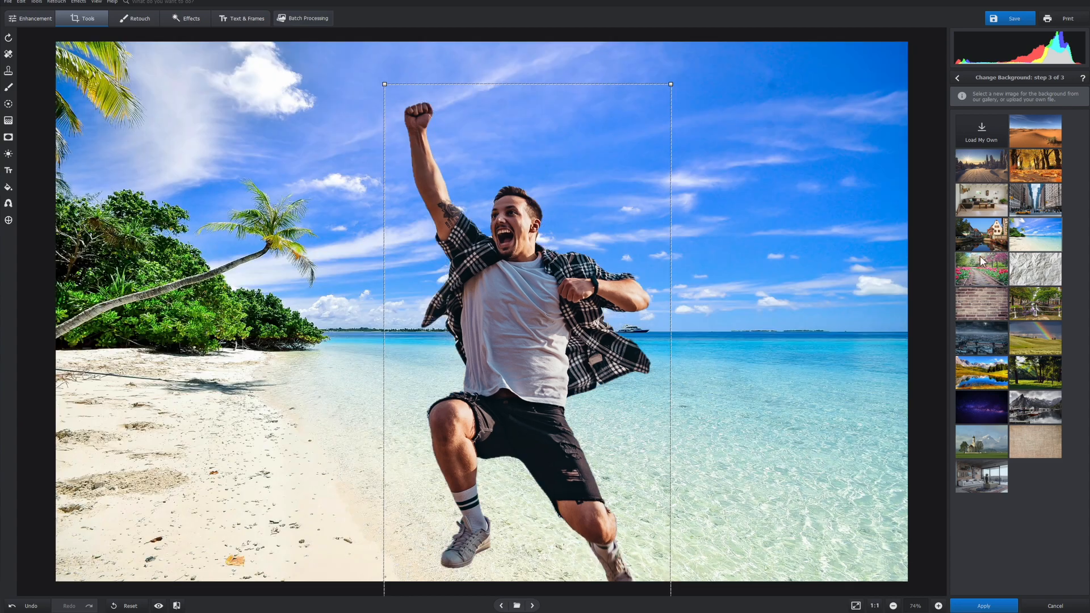